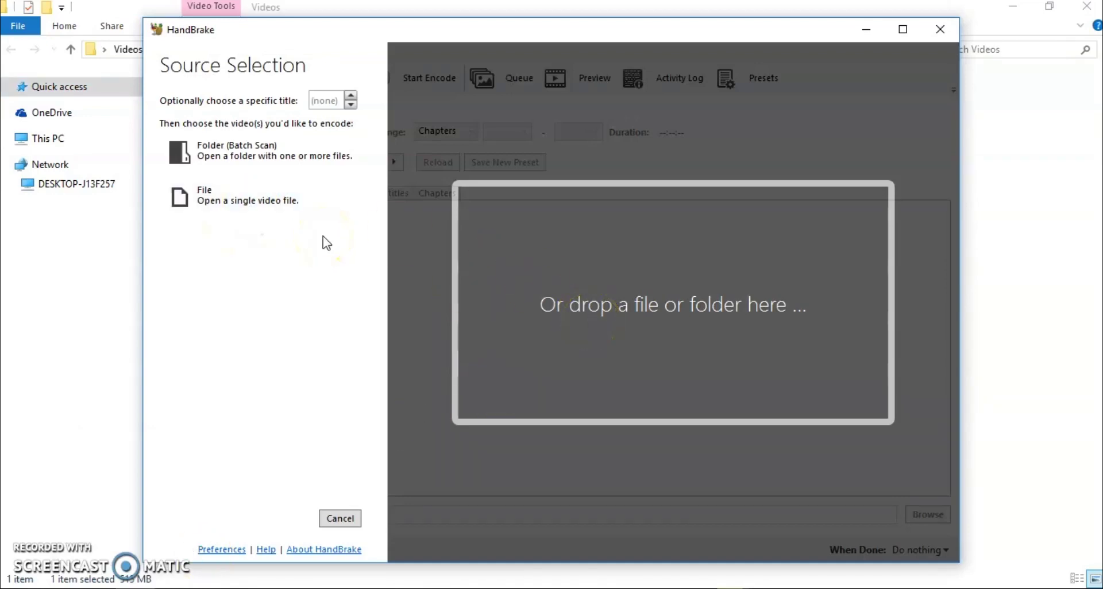
Load the single video file Before Converted from the Desktop Videos folder as the source
click(232, 205)
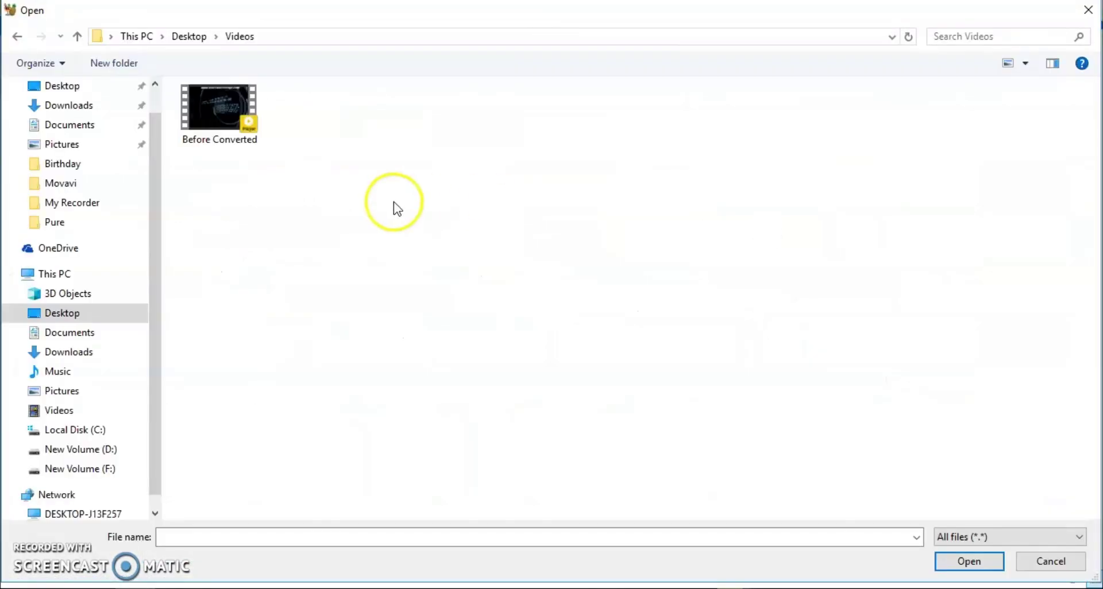
click(216, 115)
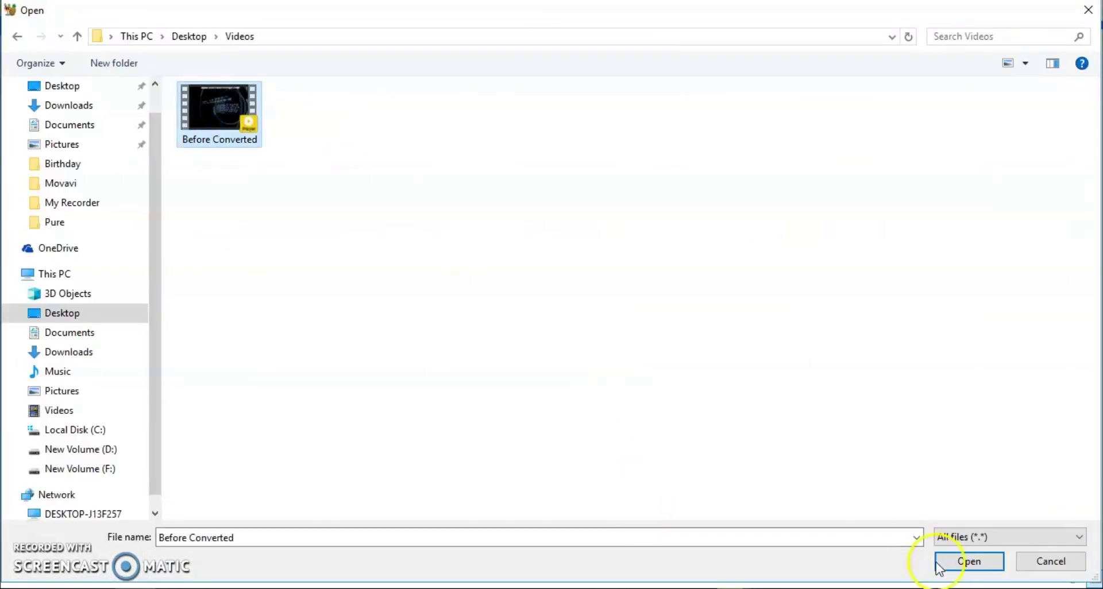
click(955, 564)
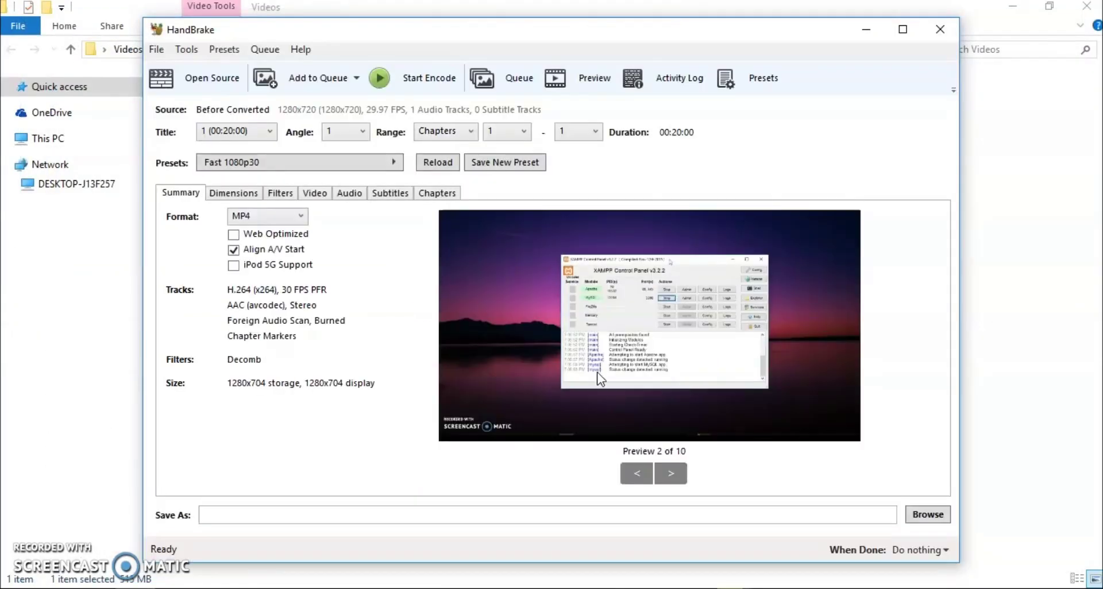
Enable Web Optimized for the MP4 output and set the Anamorphic dimension option to None
click(233, 235)
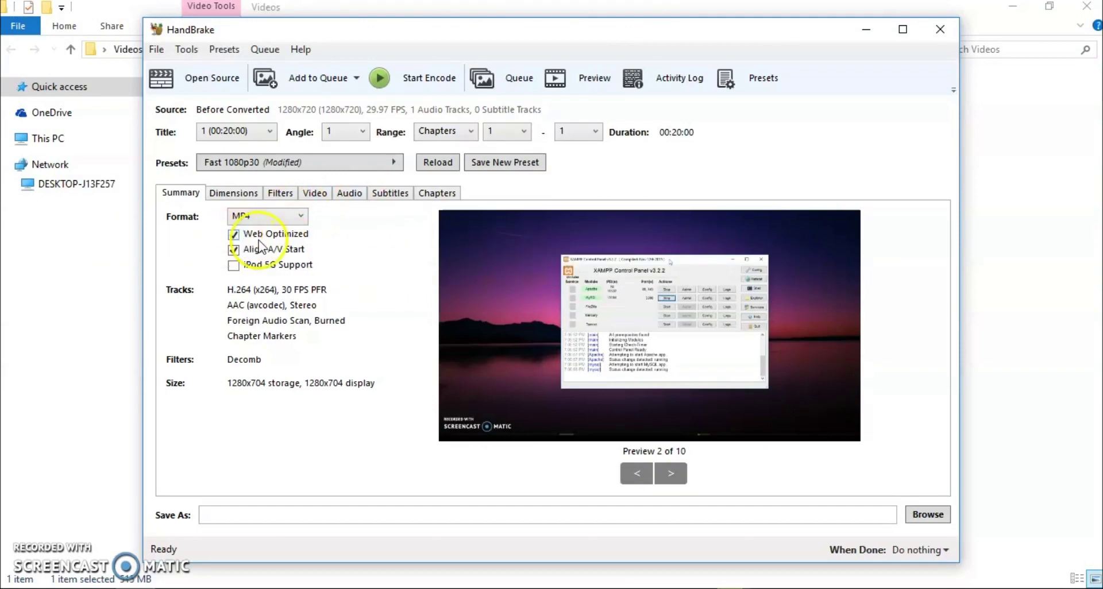
click(233, 193)
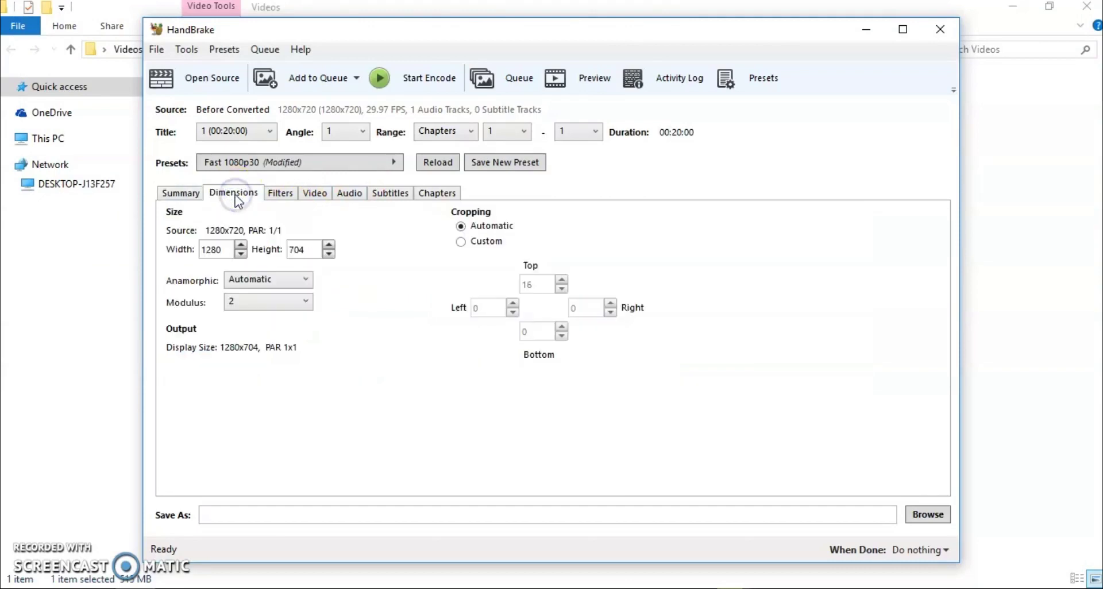
click(302, 281)
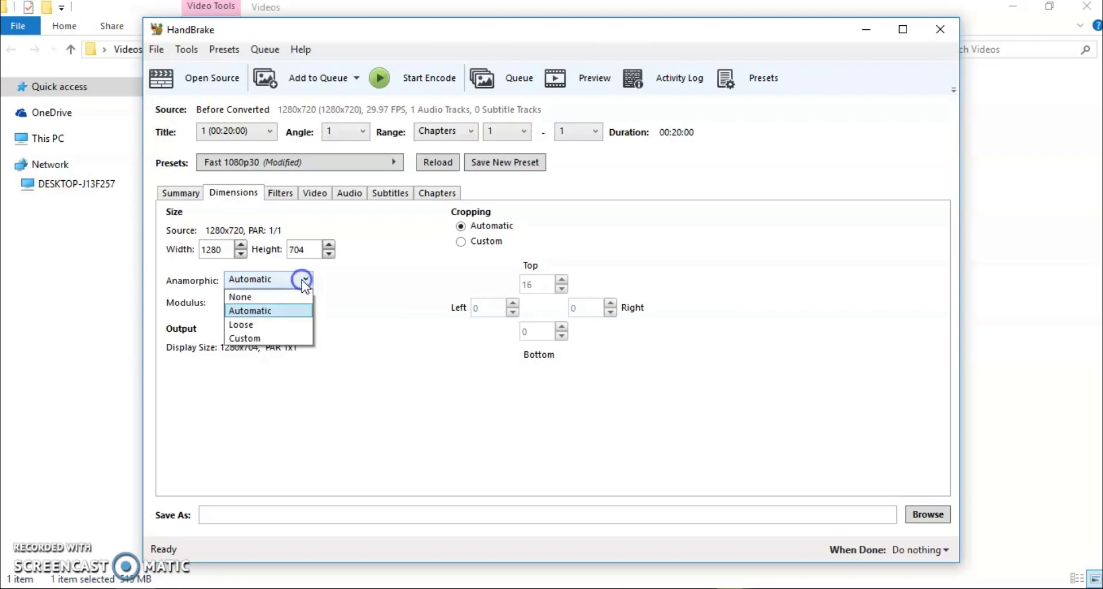
click(300, 294)
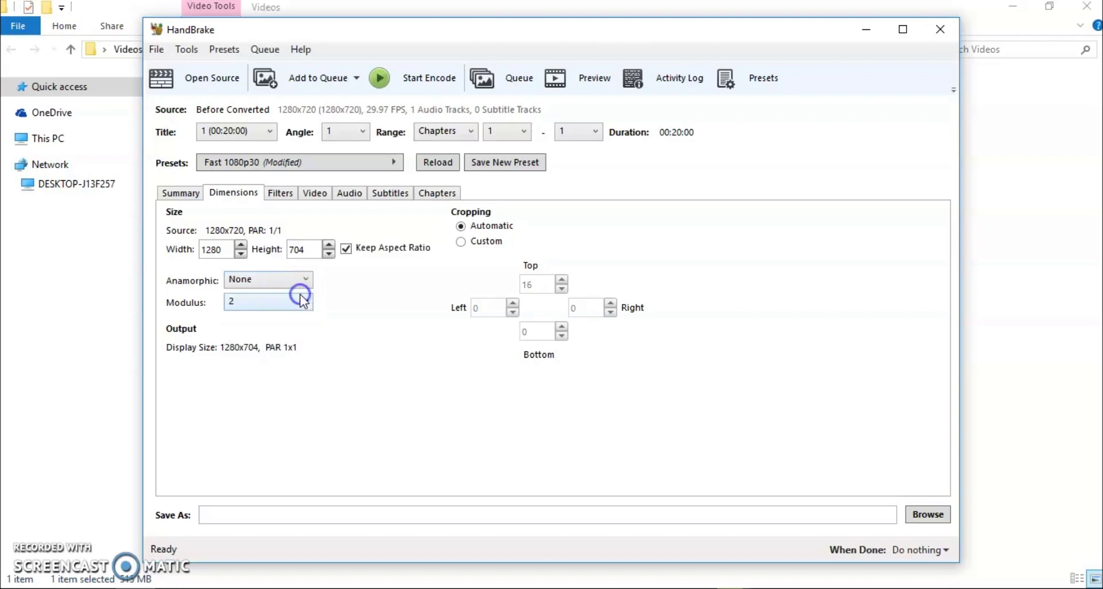
Set the Deinterlace filter to Off
click(281, 195)
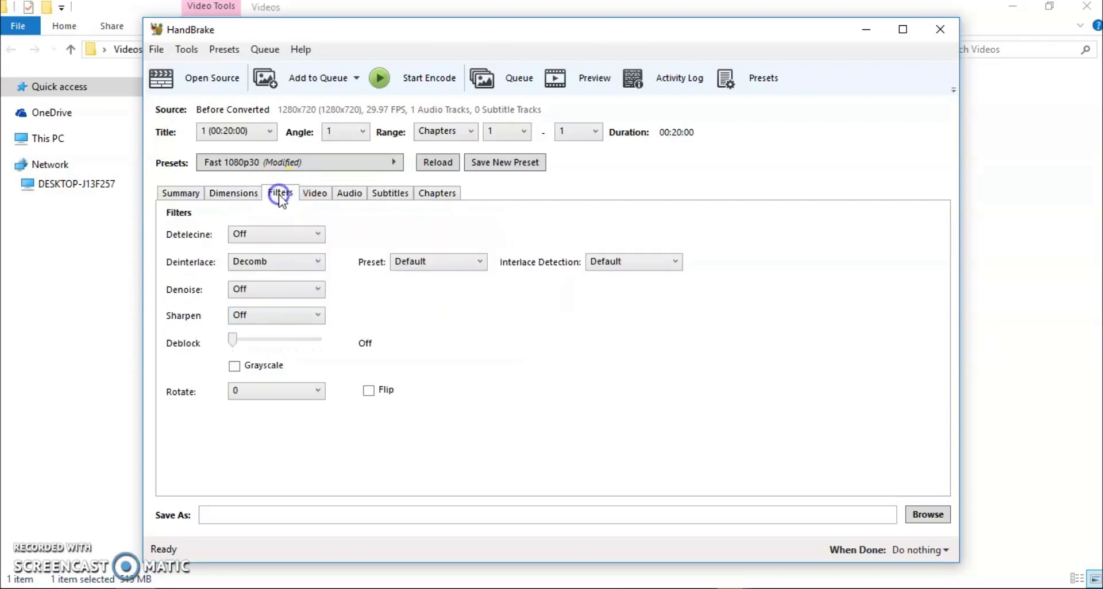
click(303, 263)
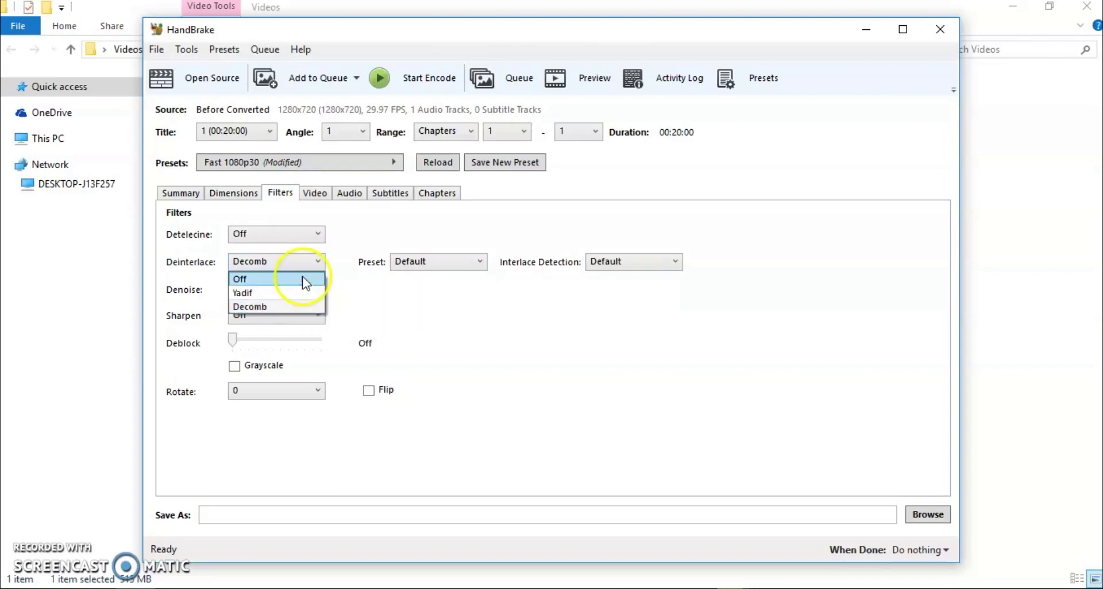
click(303, 278)
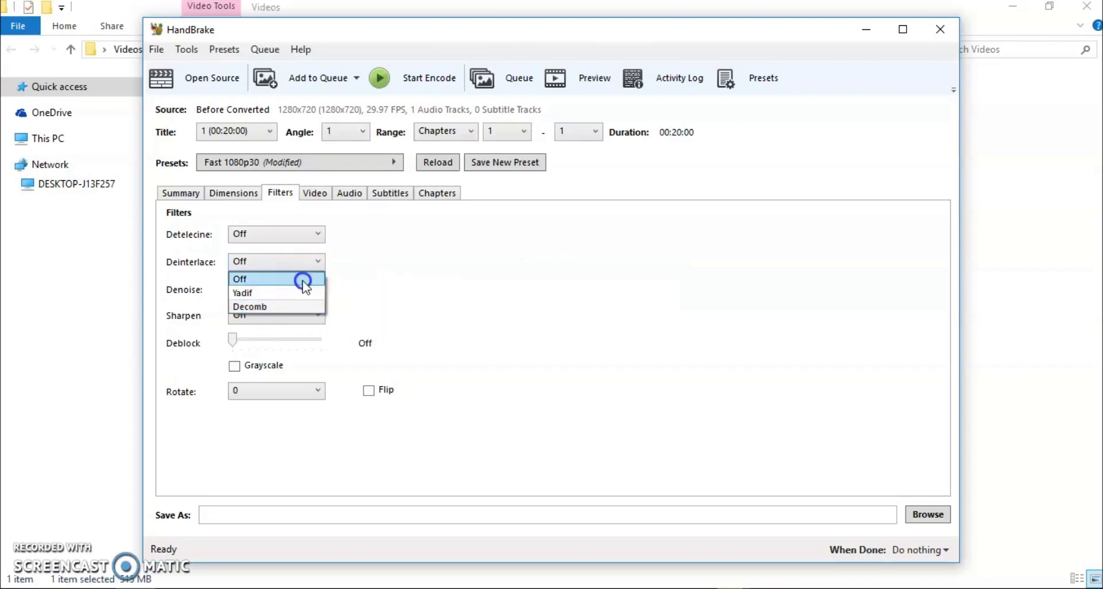
Set the video encoder level to Auto and keep the encoder preset at Fast
click(317, 196)
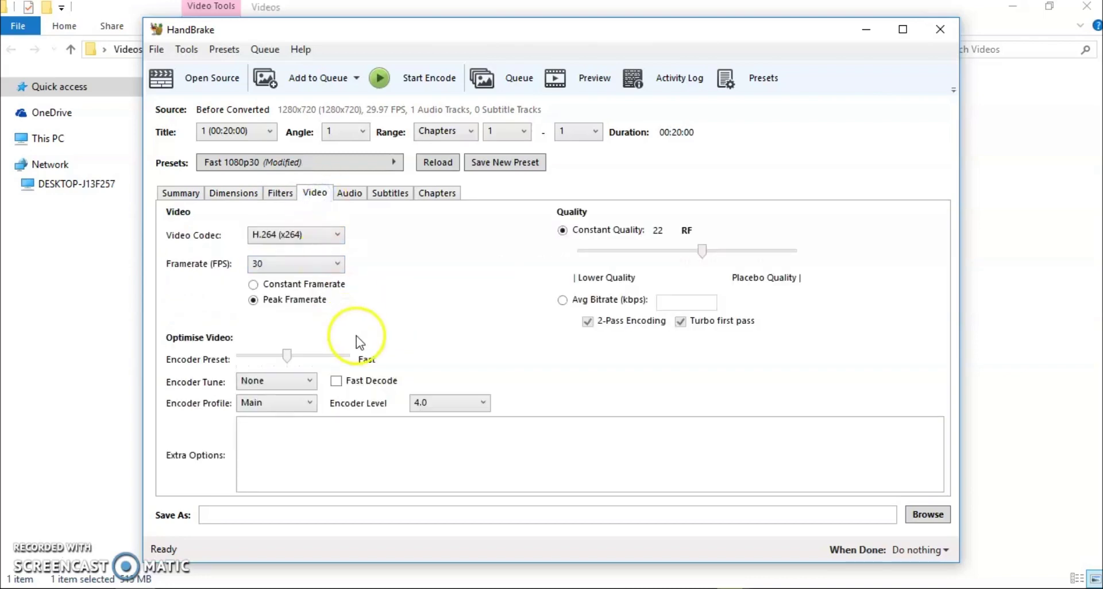
click(474, 406)
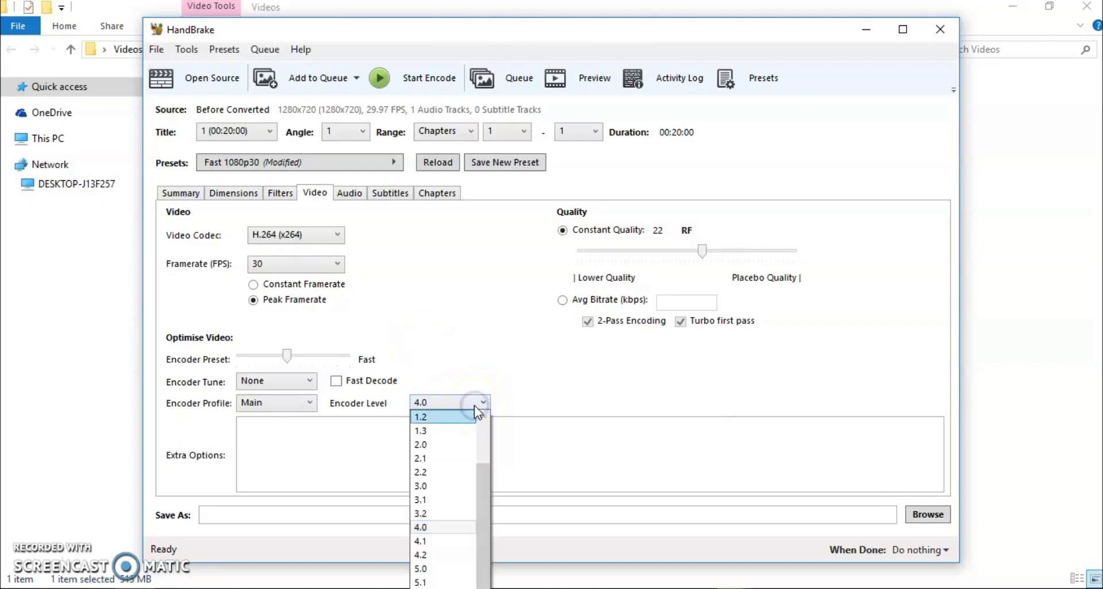
click(448, 418)
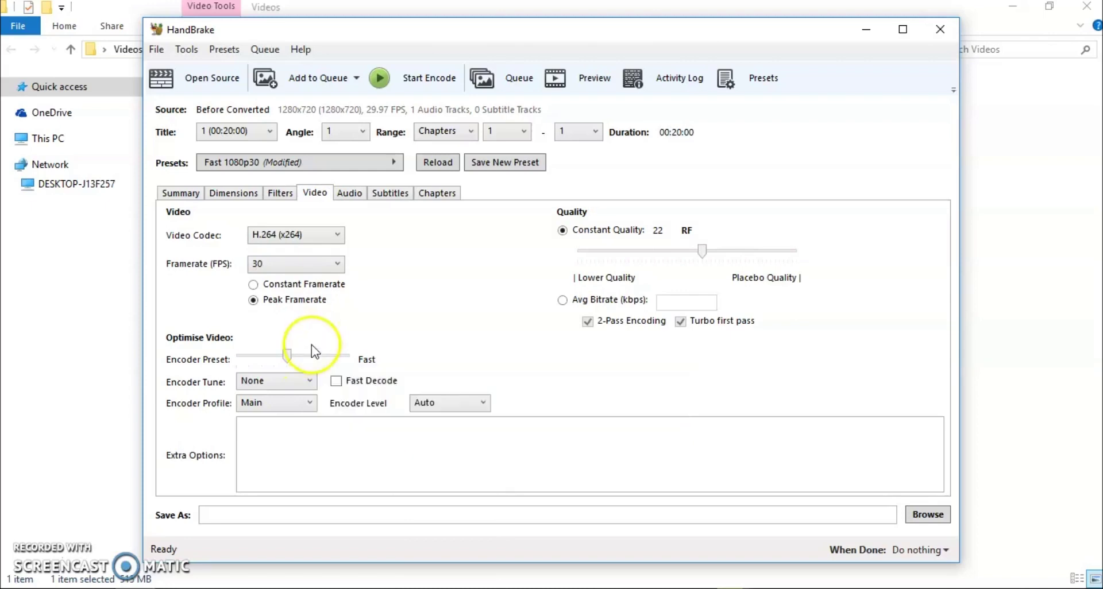
mouse_move(290, 362)
mouse_down()
mouse_move(352, 361)
mouse_move(241, 360)
mouse_move(291, 360)
mouse_up()
drag(295, 361, 290, 358)
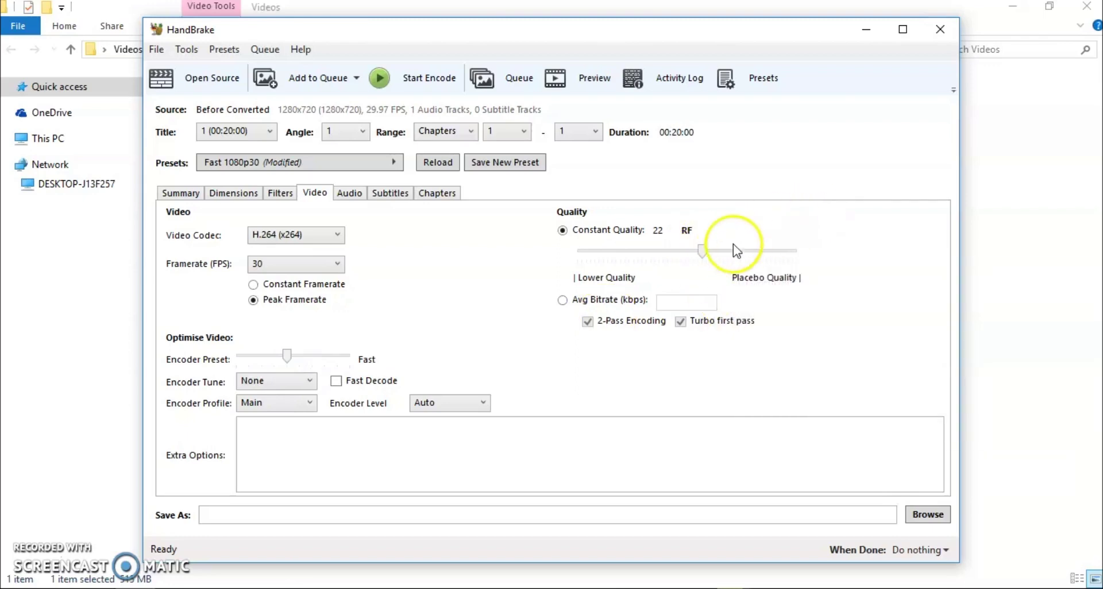
Try a constant quality of RF 28 for the video and raise the quality back up
drag(708, 252, 681, 258)
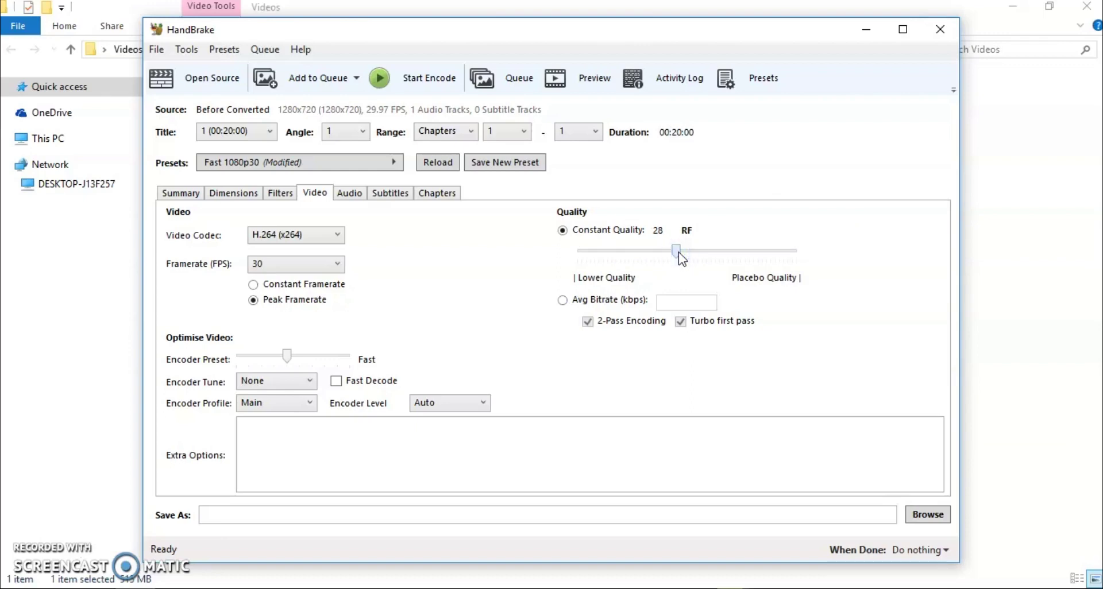
drag(681, 258, 708, 258)
click(587, 348)
click(723, 363)
Set the audio track's codec to MP3
click(349, 194)
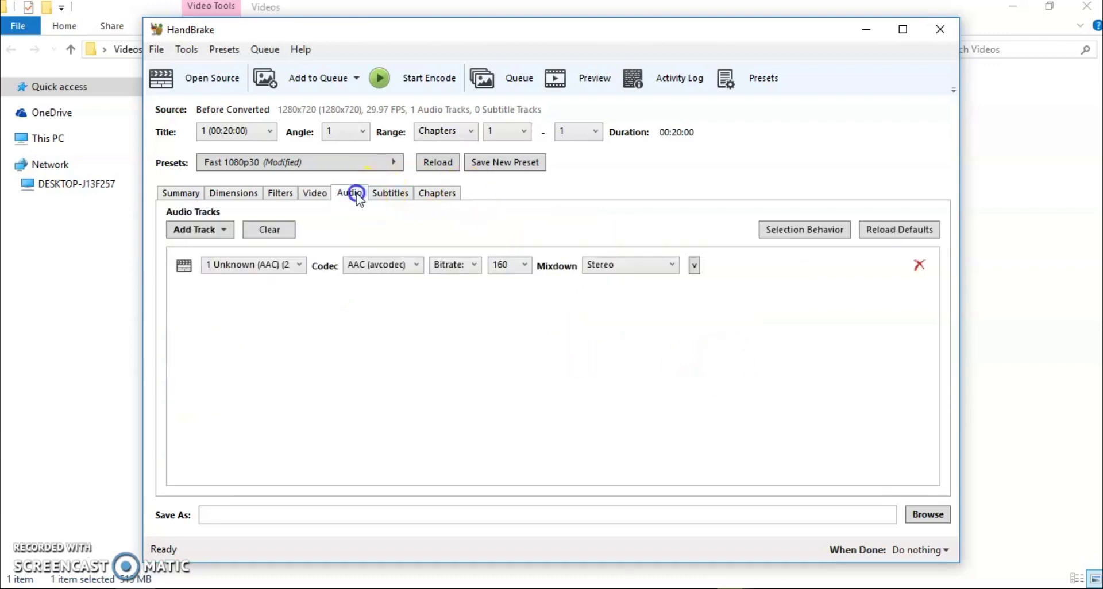
click(404, 267)
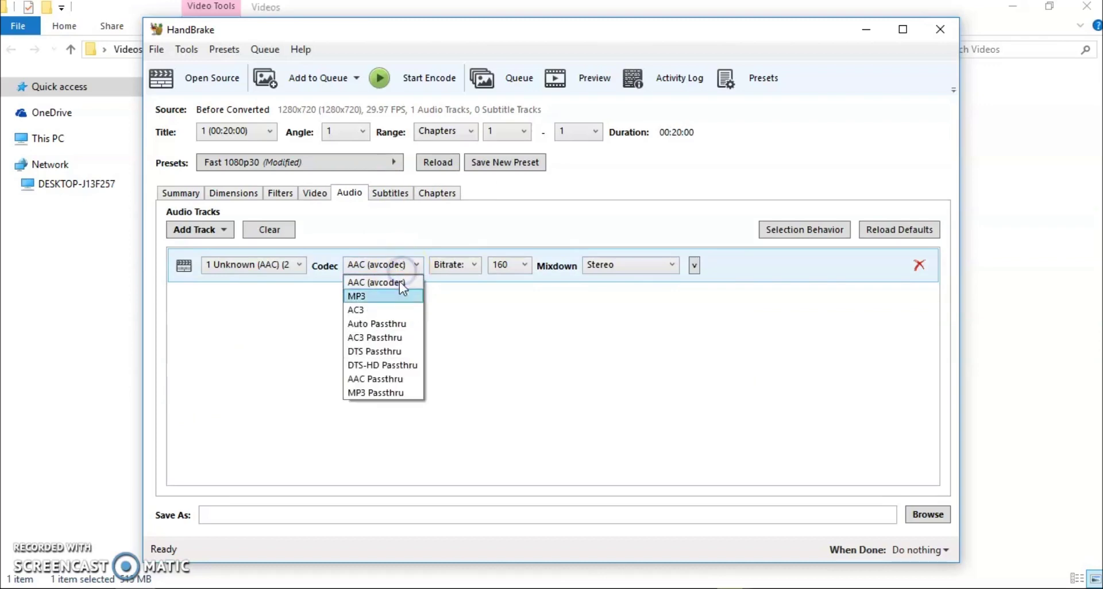
click(401, 292)
click(686, 451)
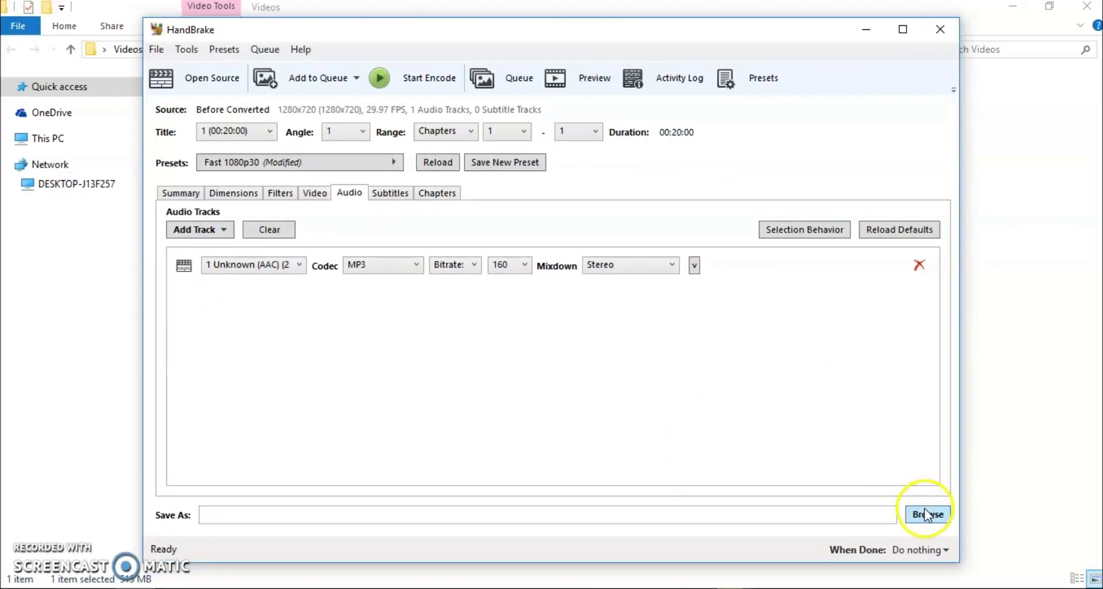
Set the output file to After Converted as mp4 in the Desktop Videos folder and start the encode
click(926, 515)
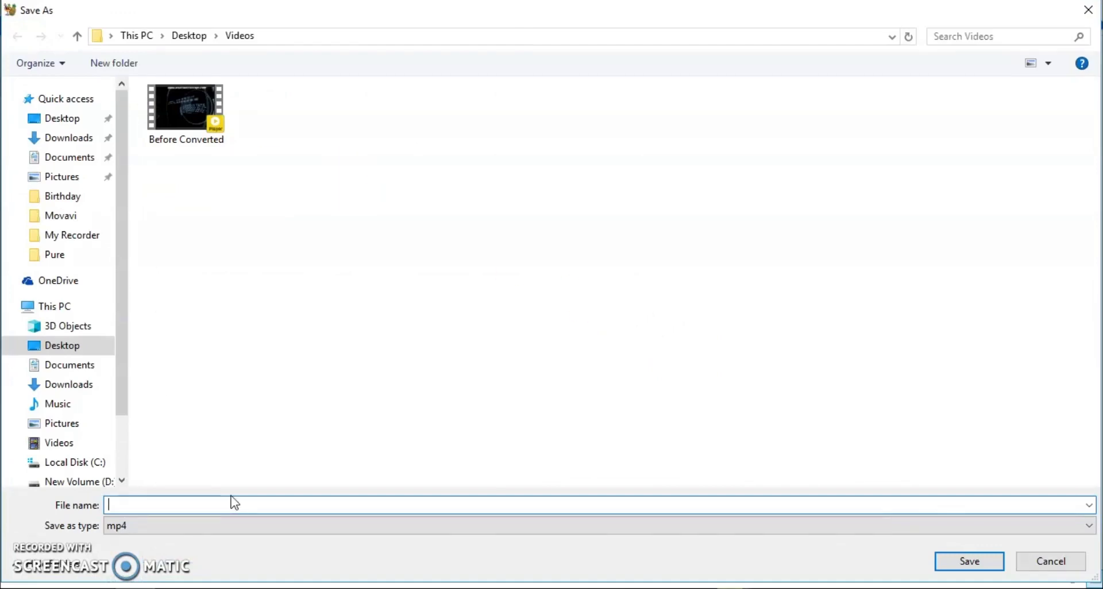
text(After Convertee)
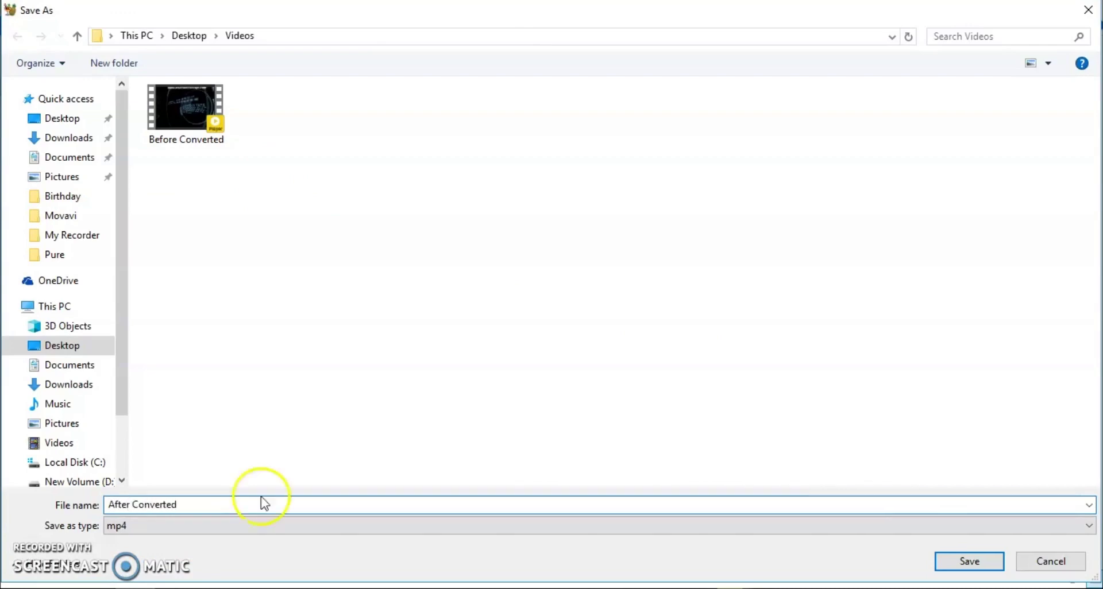
click(976, 568)
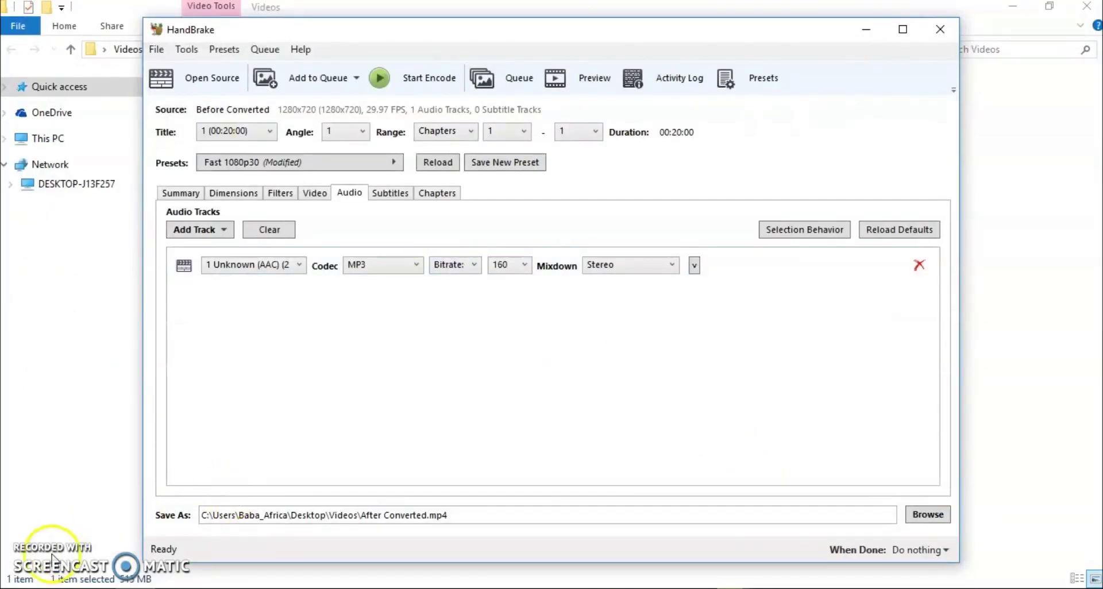
click(412, 87)
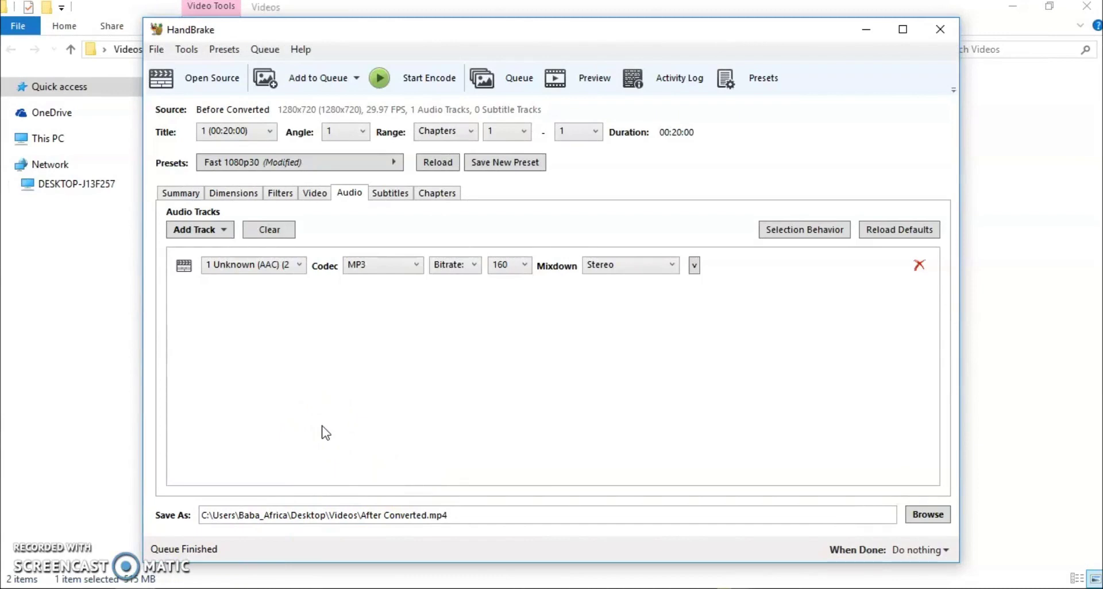
Switch to File Explorer and check the file size in the properties of the After Converted video
click(65, 432)
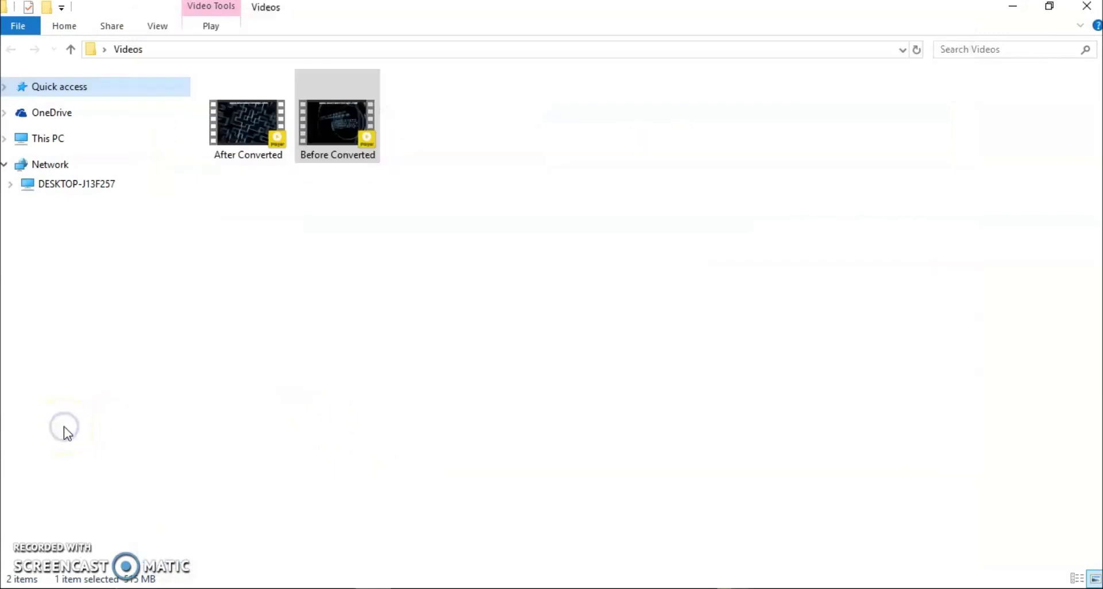
click(242, 151)
key(alt+Return)
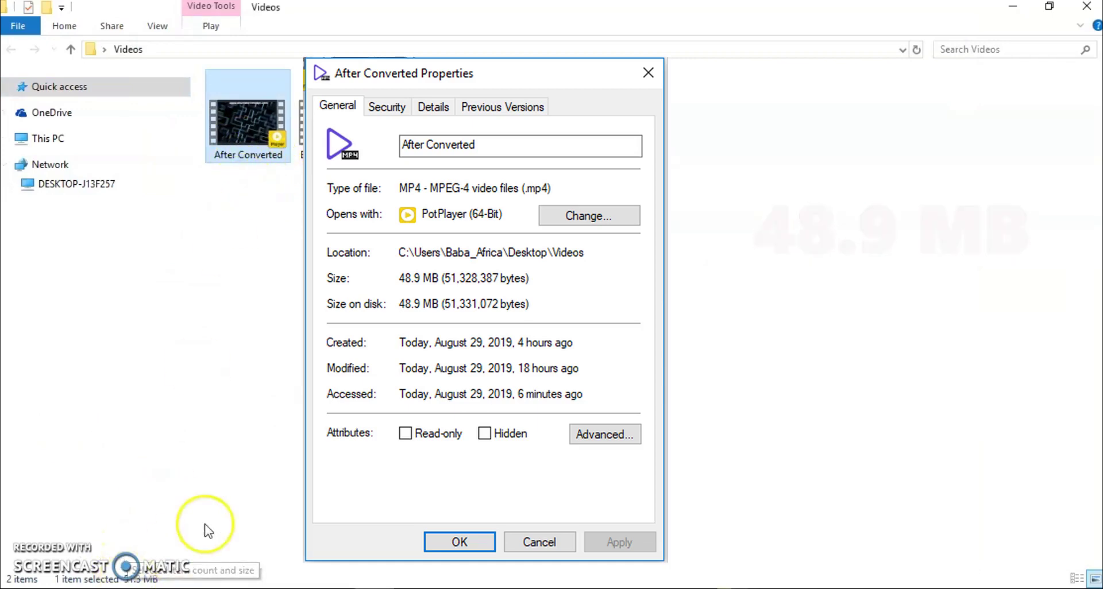
key(Escape)
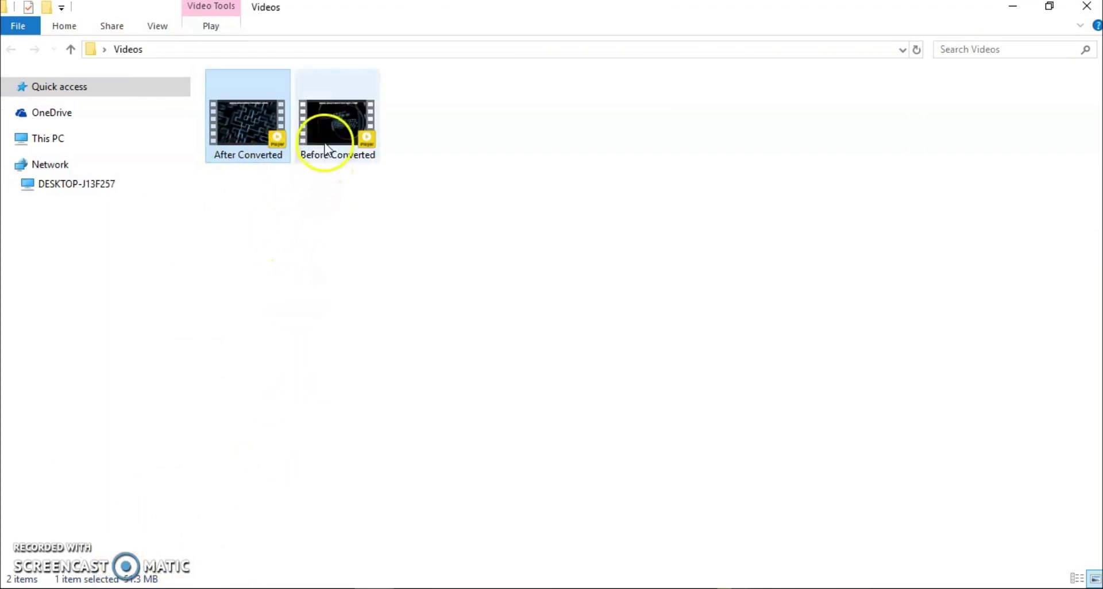
Play the Before Converted video with Windows Media Player in full screen
click(296, 343)
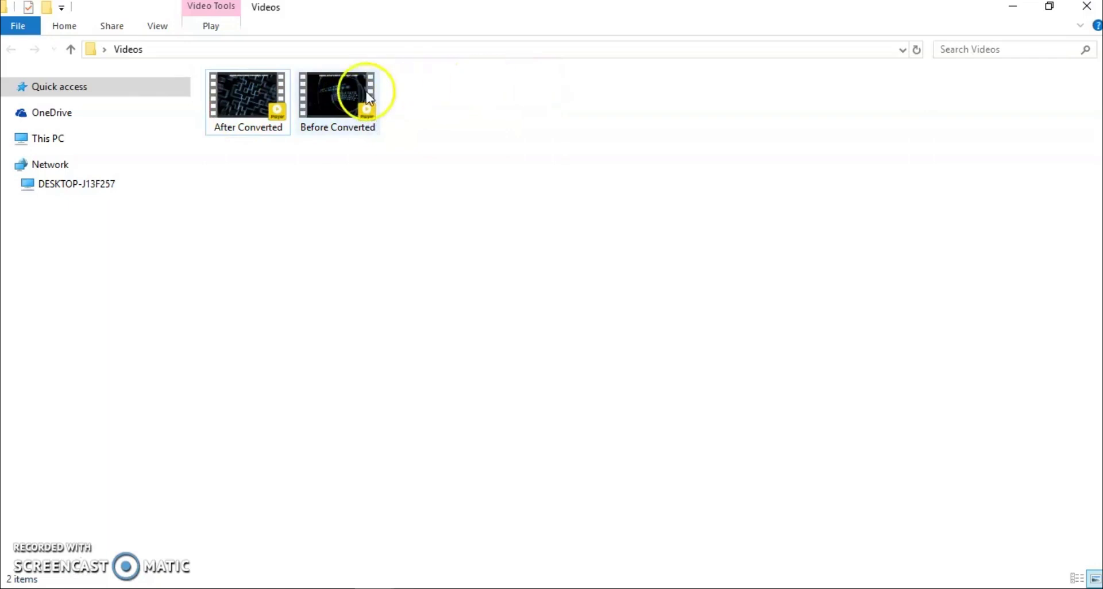
right_click(330, 92)
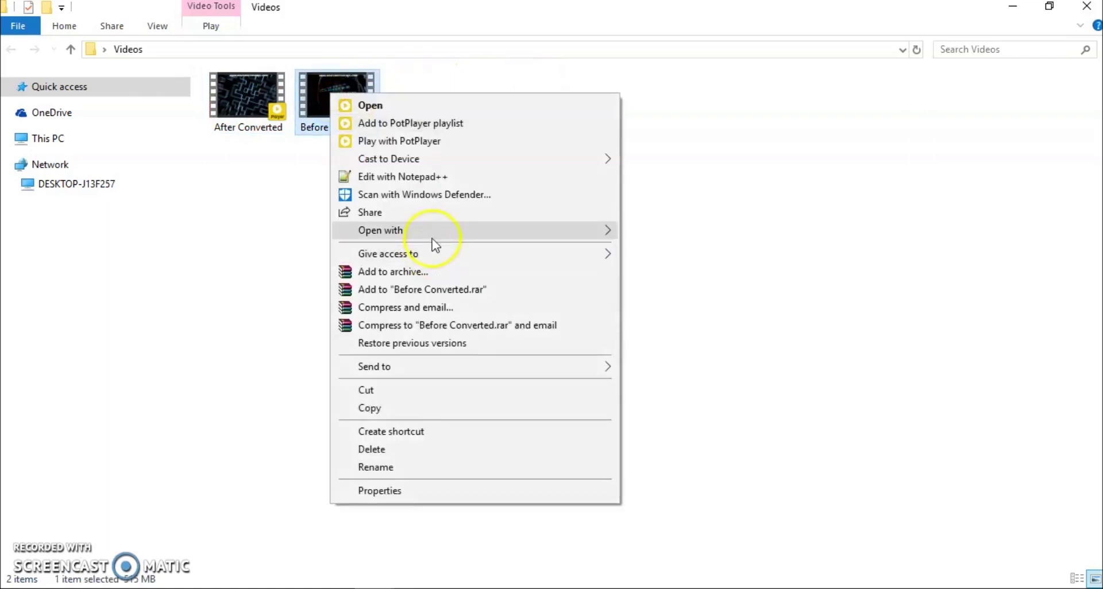
mouse_move(495, 228)
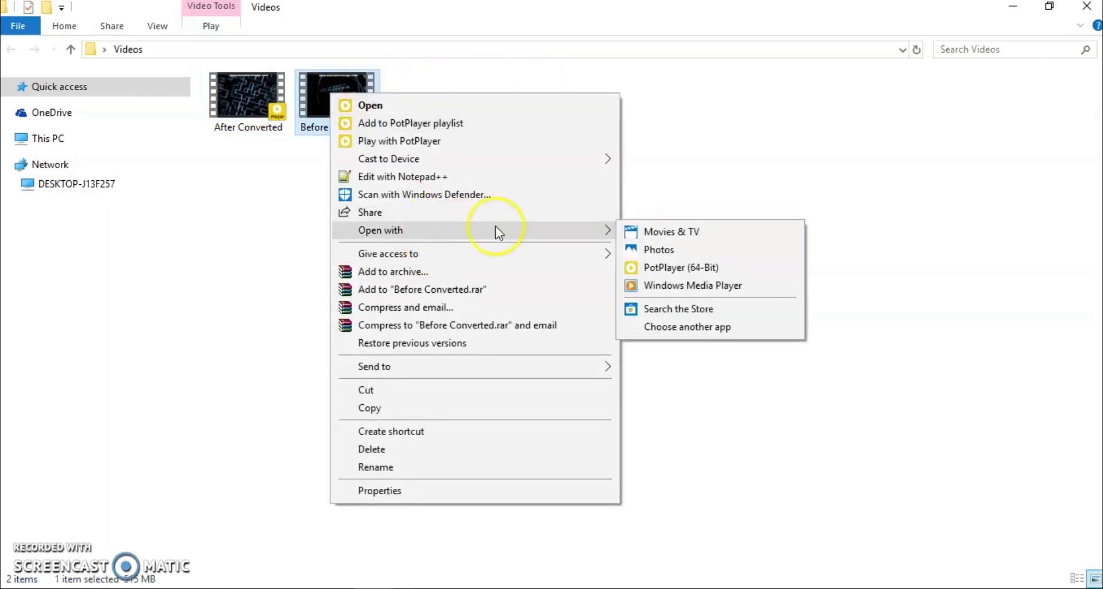
click(669, 286)
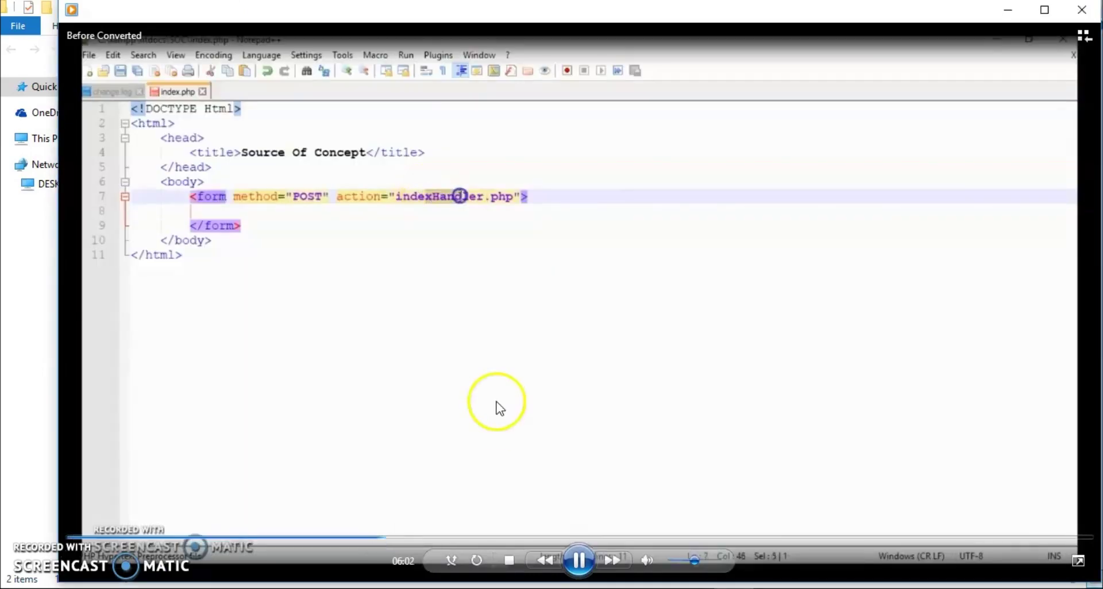
double_click(498, 406)
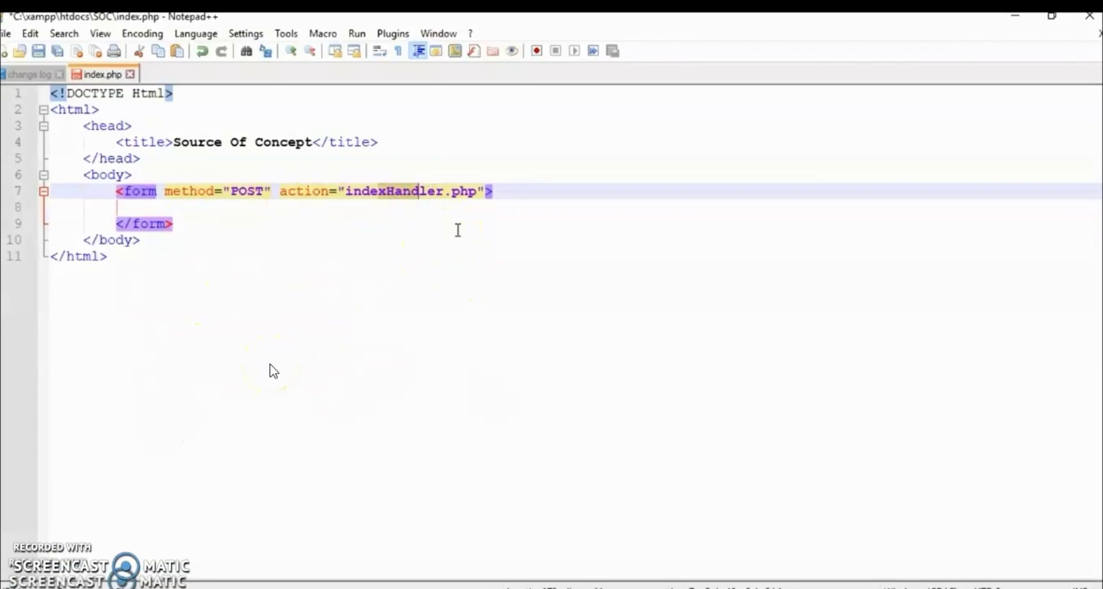
Skip ahead to two further points in the Before Converted video to check its quality and close the player
click(415, 568)
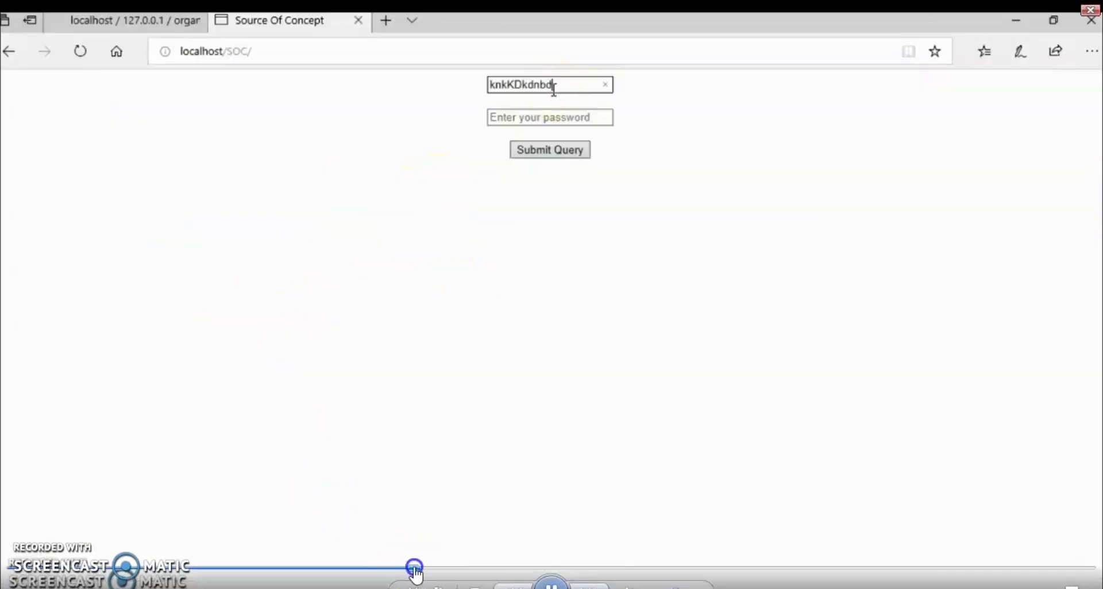
click(519, 568)
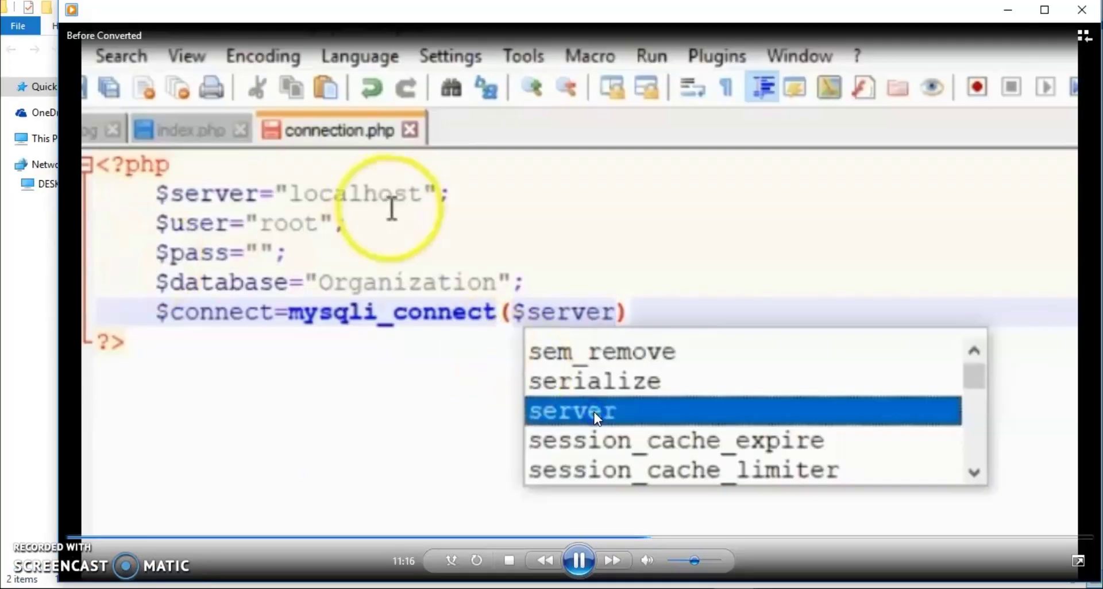
click(1087, 10)
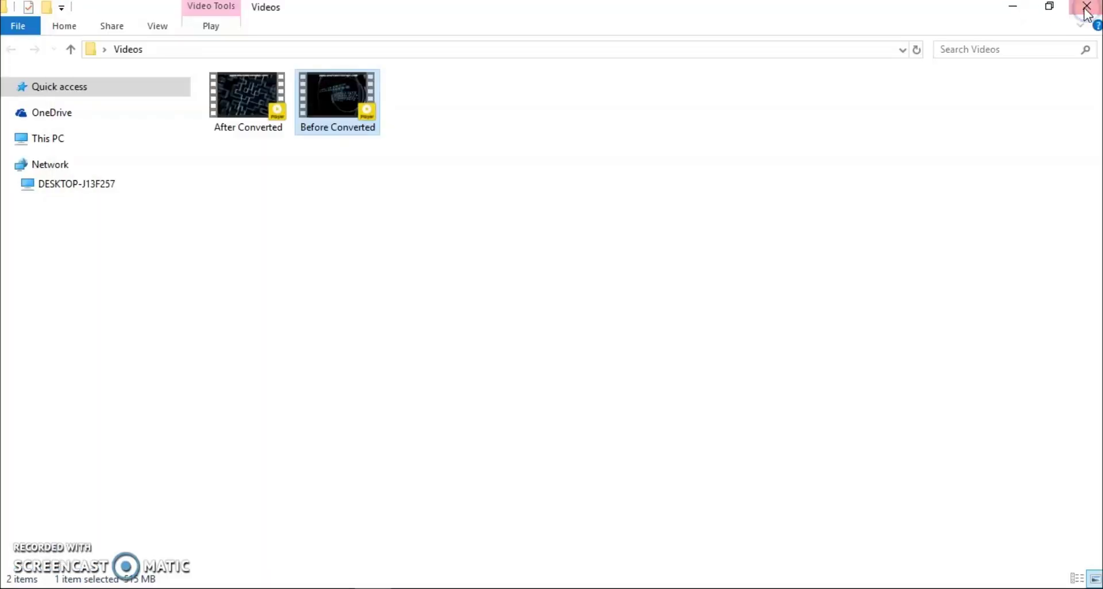
Play the After Converted video with Windows Media Player
click(254, 94)
right_click(255, 98)
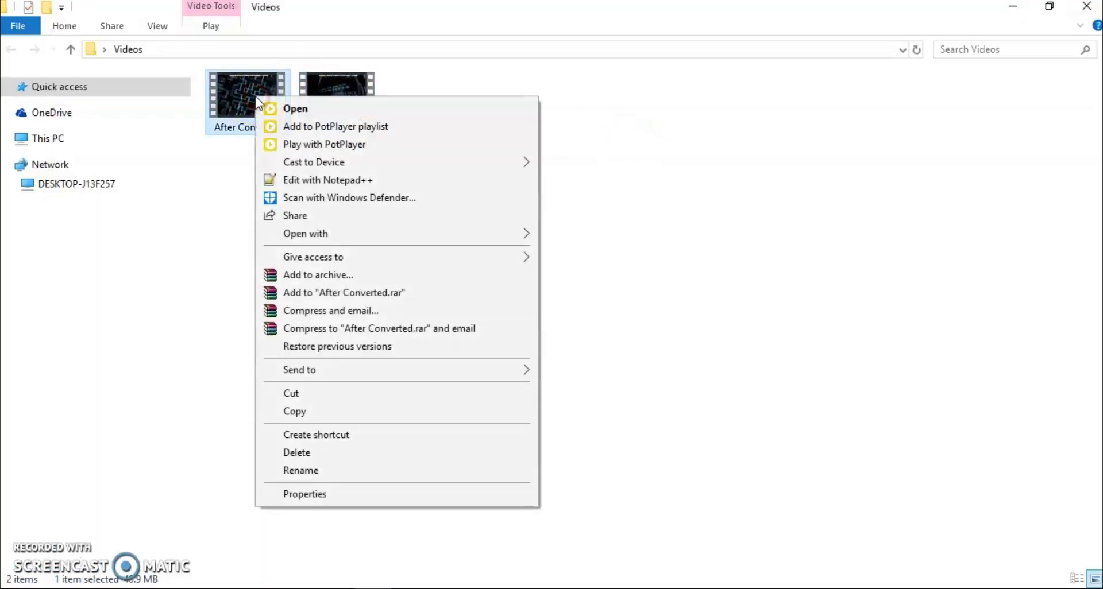
click(378, 242)
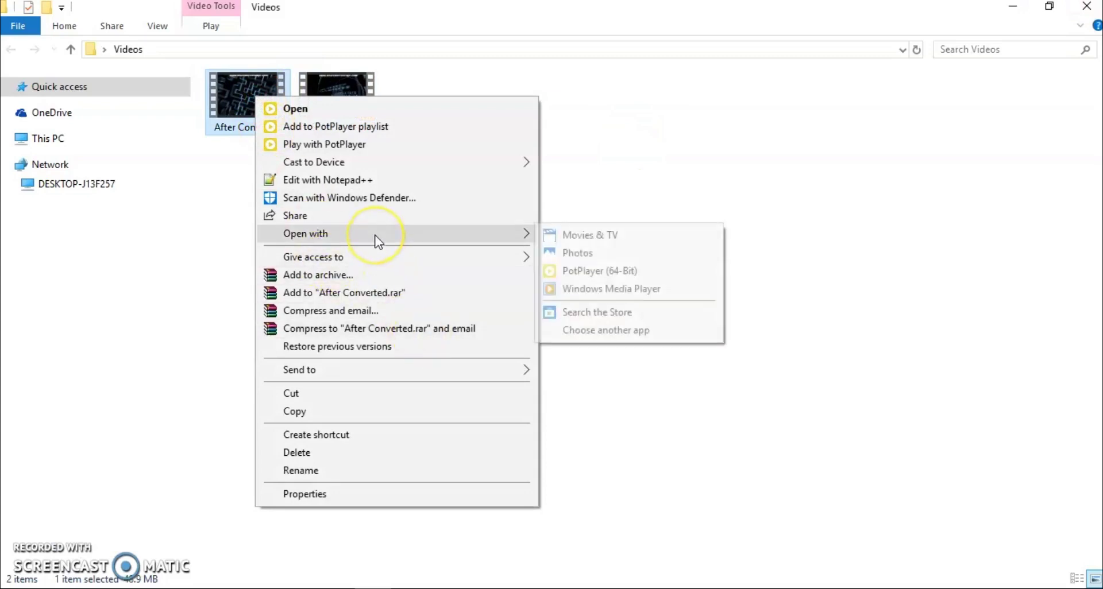
click(600, 293)
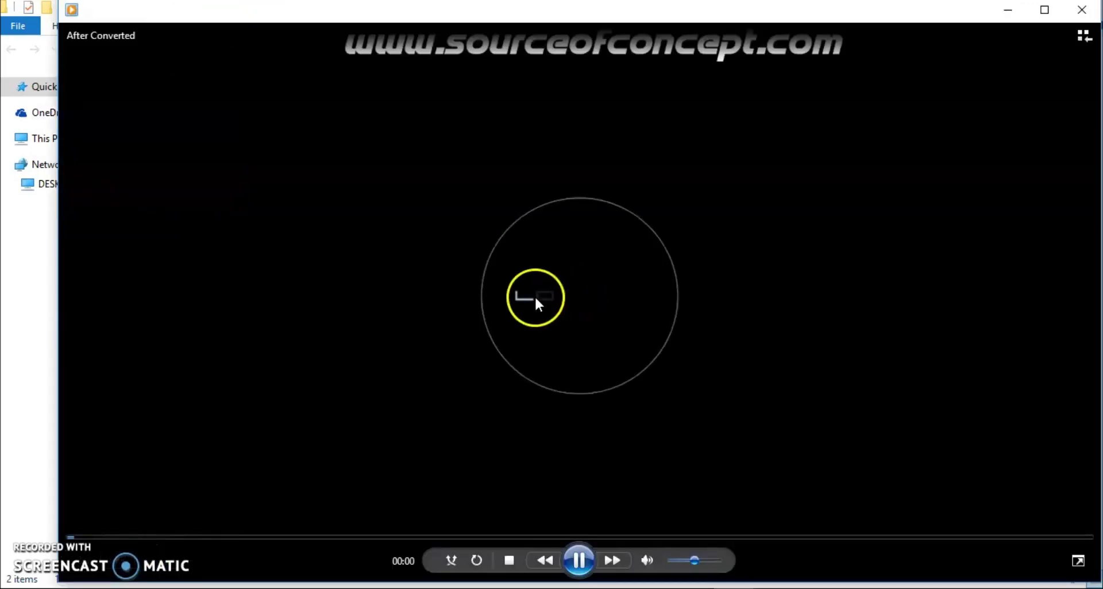
Skip ahead to about 3:46, 4:18 and 5:30 in the After Converted video to check its picture quality
click(266, 538)
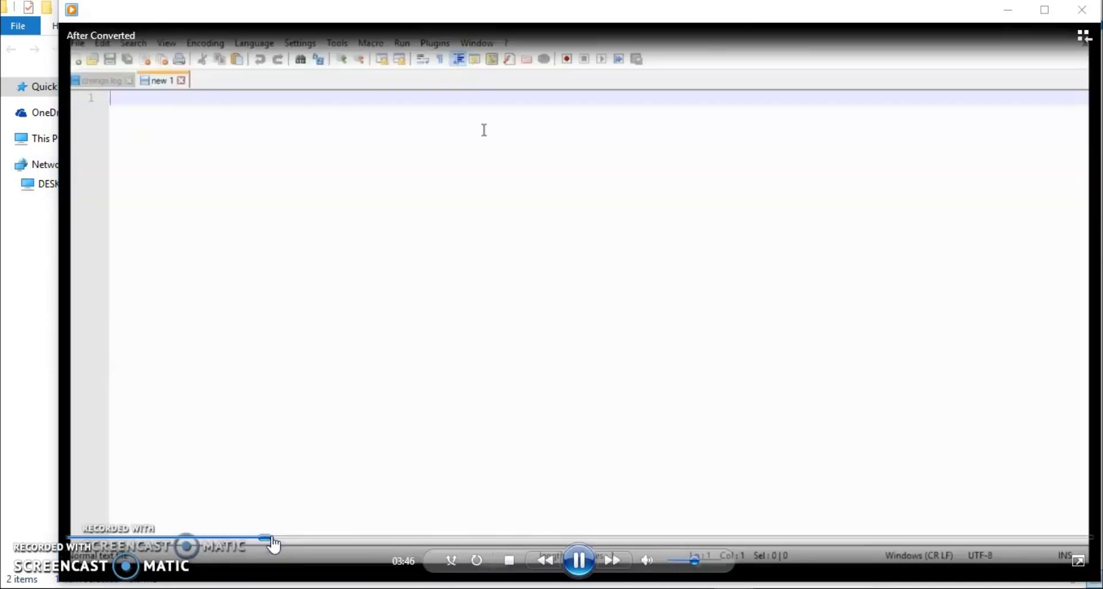
click(290, 538)
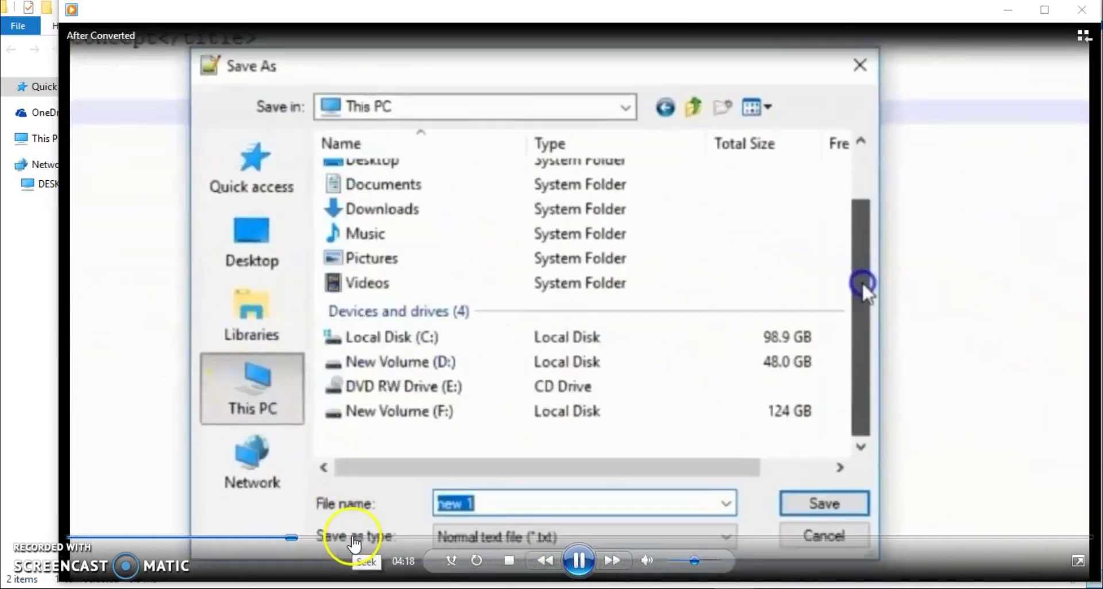
click(353, 538)
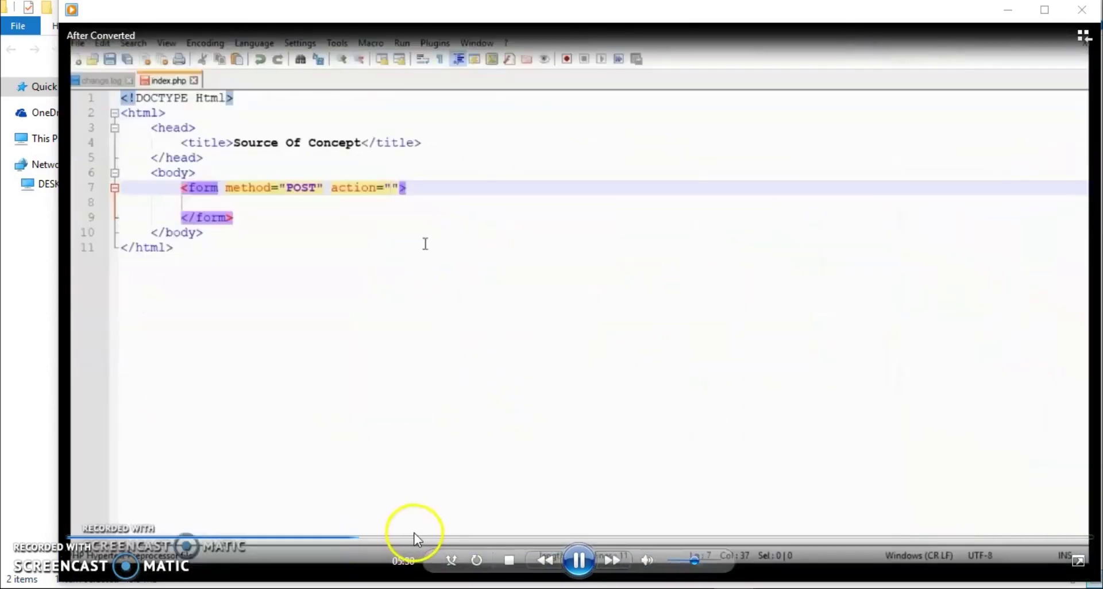
Check the After Converted video in full screen, including a point further ahead, and close the player
double_click(431, 471)
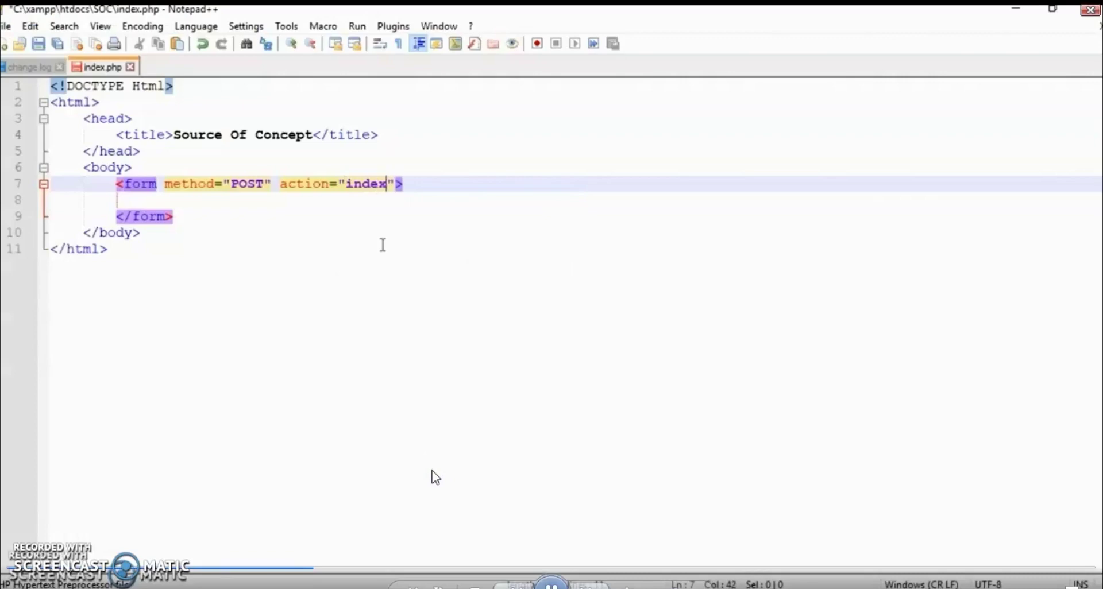
click(442, 570)
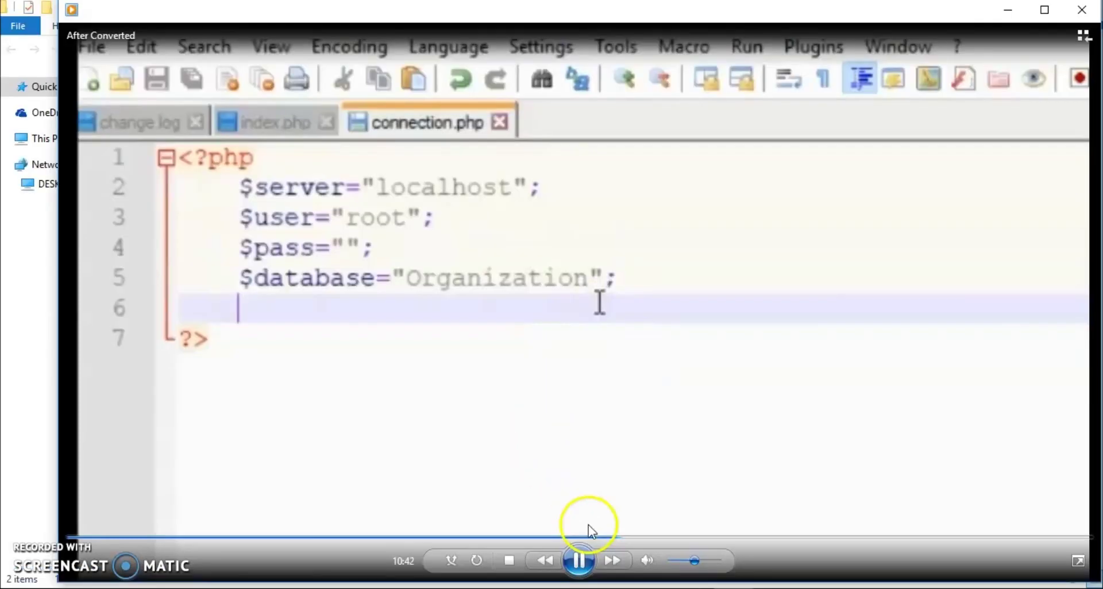
click(1081, 10)
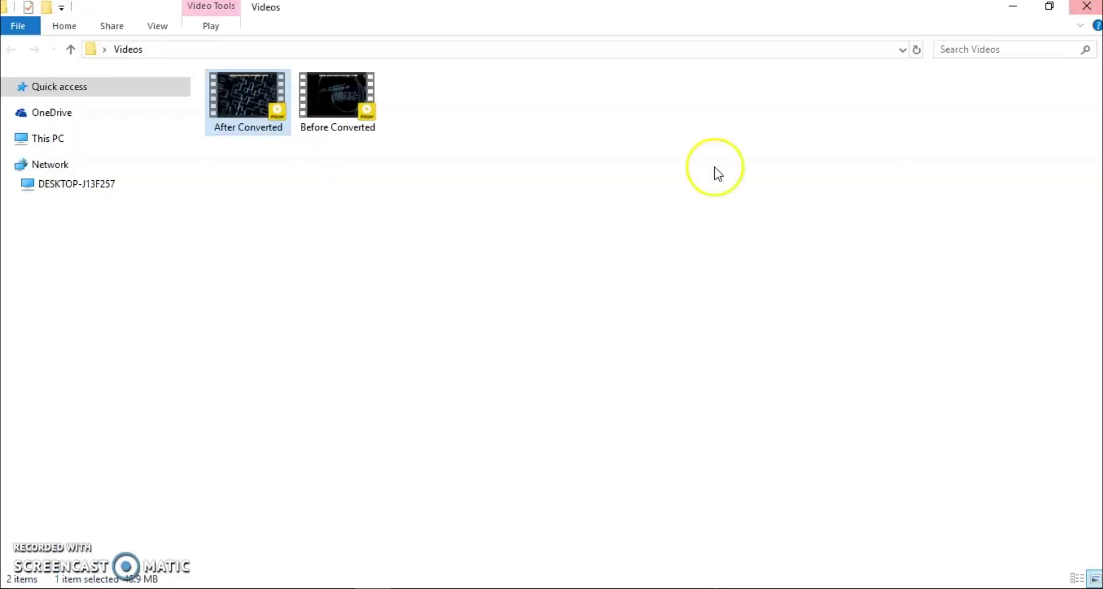